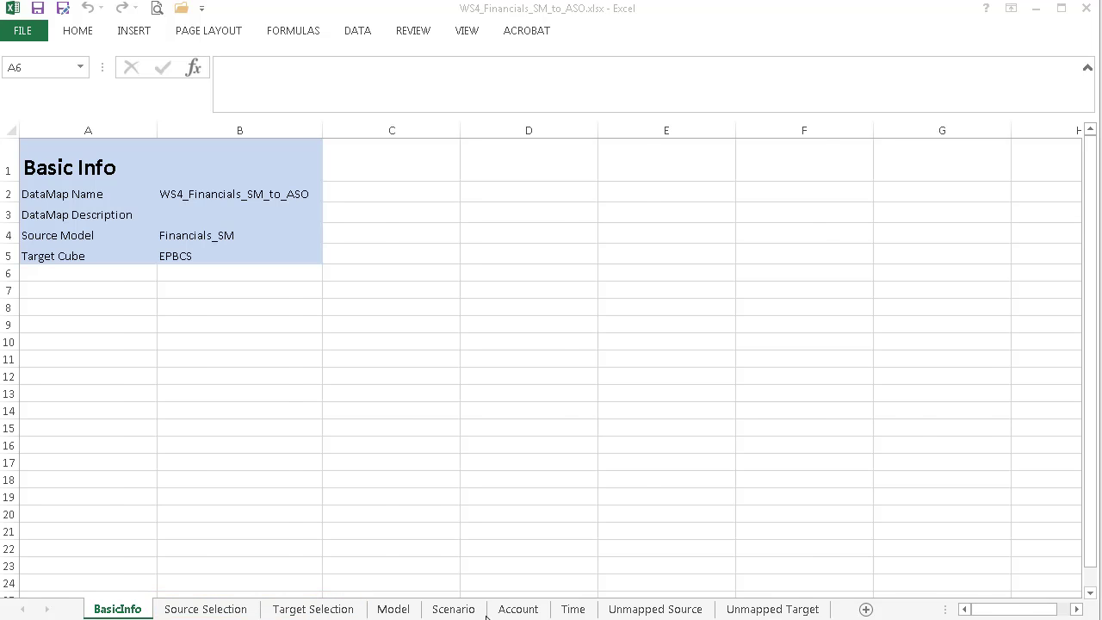
On the Time sheet, set the source Time to 2018 and the target Years to FY18
left_click(570, 608)
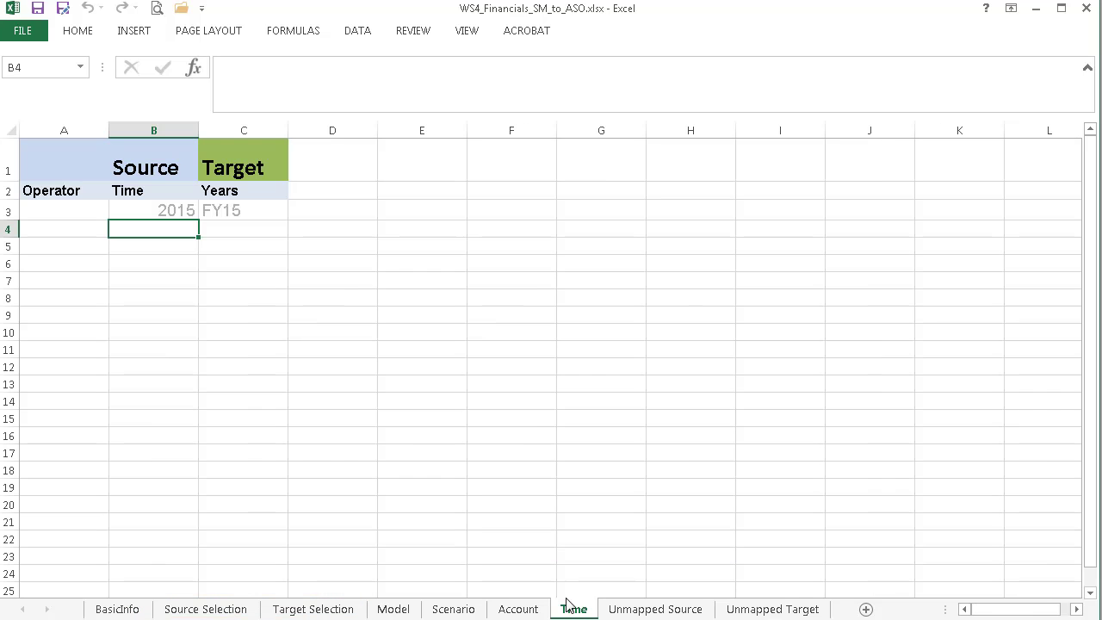
double_click(181, 211)
key("BackSpace")
key("BackSpace")
type("18")
key("Return")
double_click(249, 212)
key("BackSpace")
type("8")
key("Return")
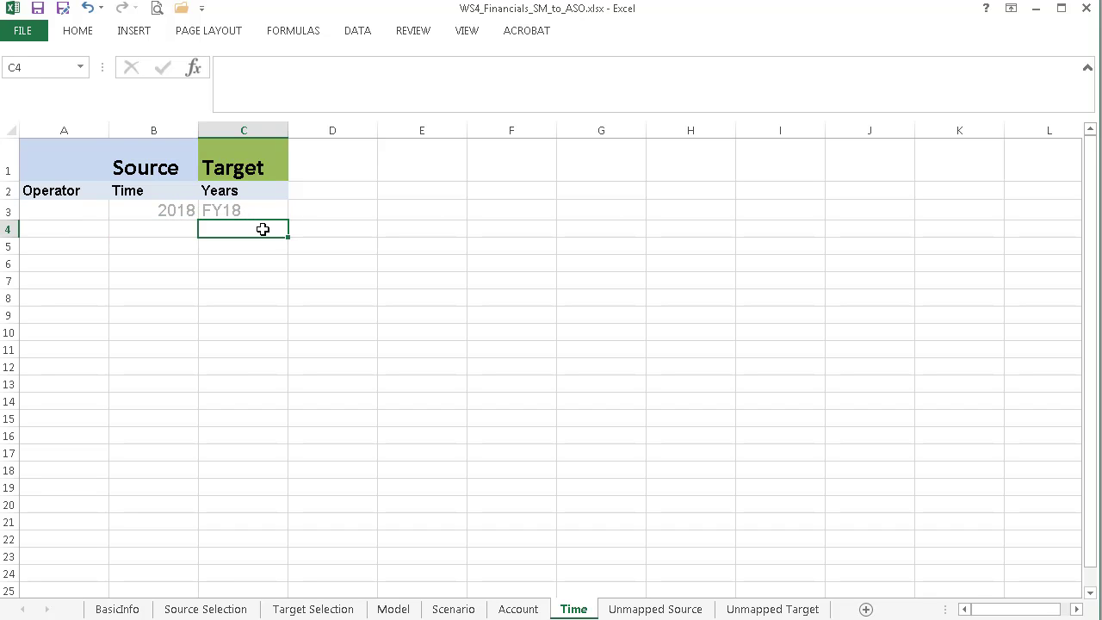
On the Source Selection sheet, set the Time value to 2018
left_click(207, 608)
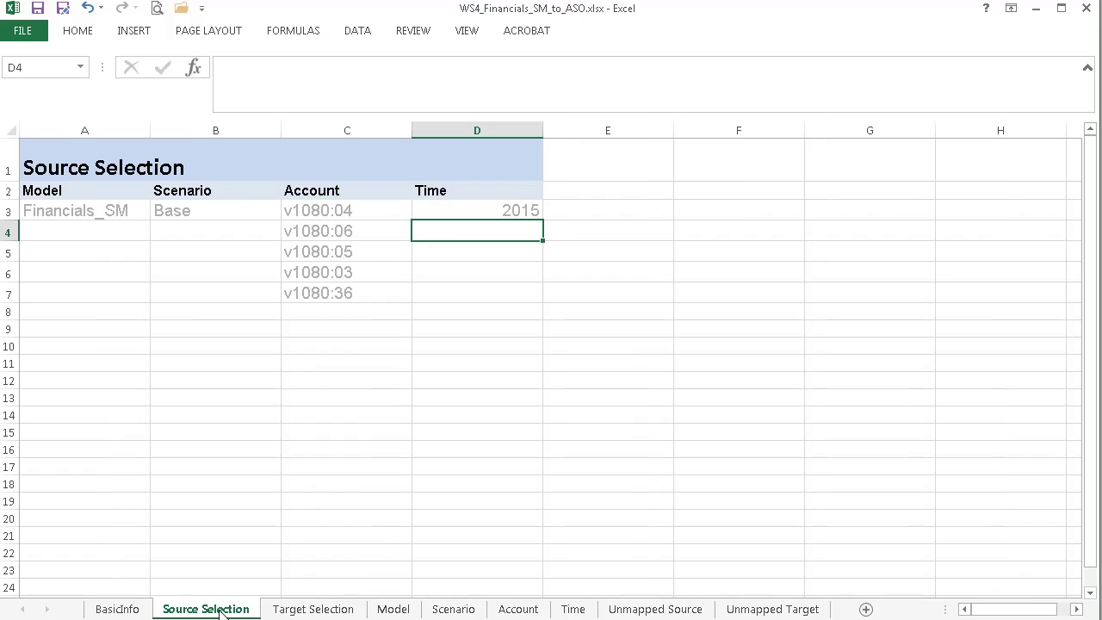
double_click(538, 212)
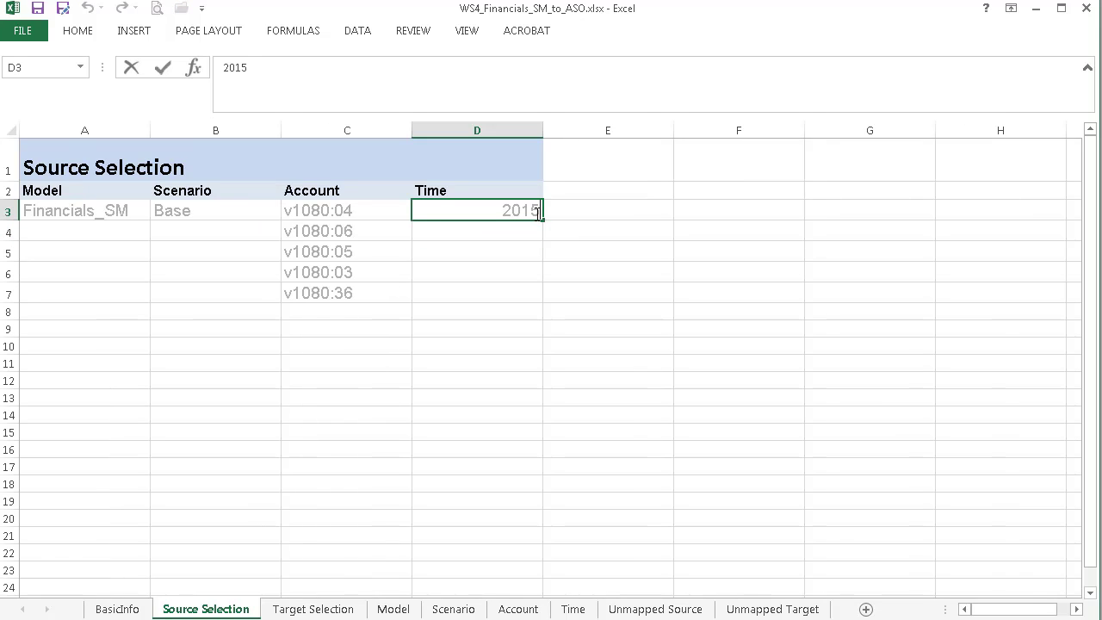
key("BackSpace")
type("8")
key("Return")
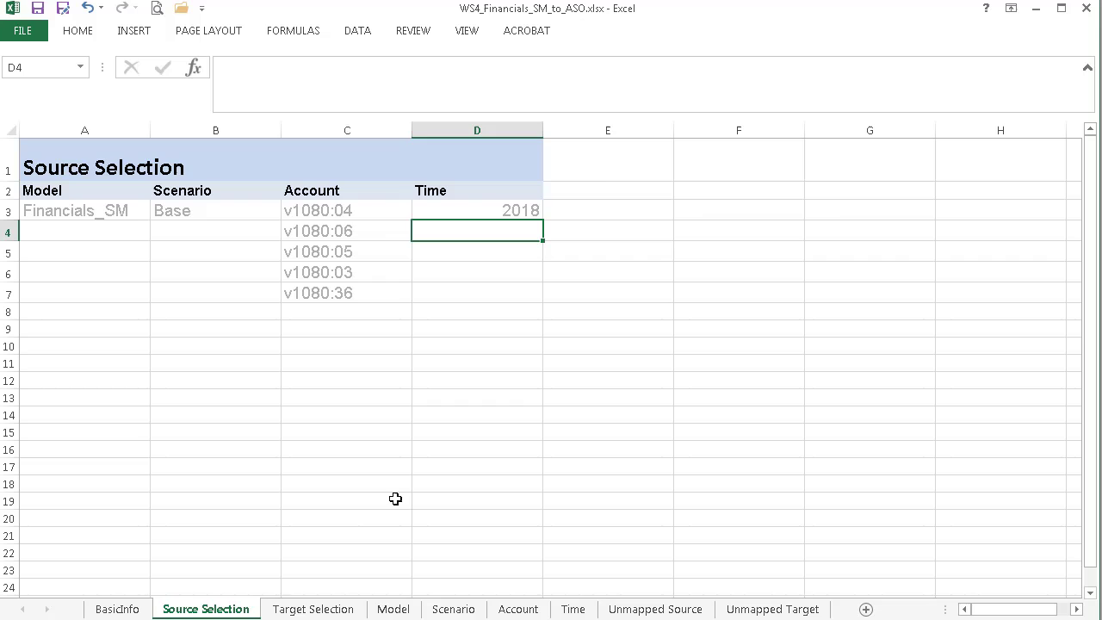
On the Target Selection sheet, set the Years value to FY18
left_click(344, 609)
double_click(465, 211)
key("BackSpace")
type("8")
key("Return")
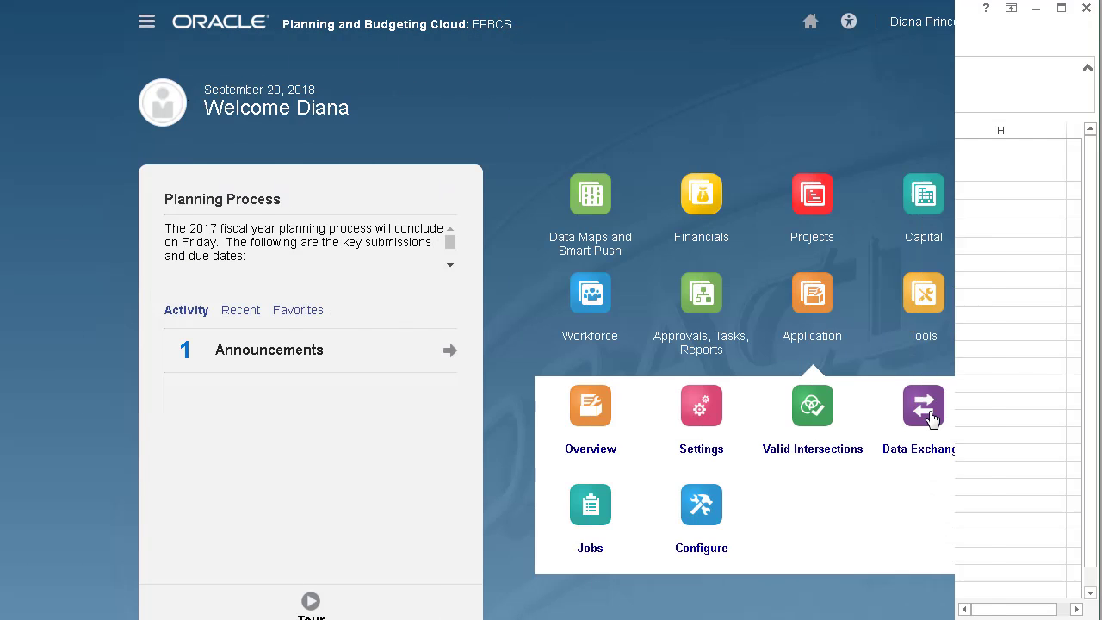
In Oracle Planning and Budgeting Cloud's Data Exchange, create a new data map by importing WS4_Financials_SM_to_ASO.xlsx
left_click(928, 415)
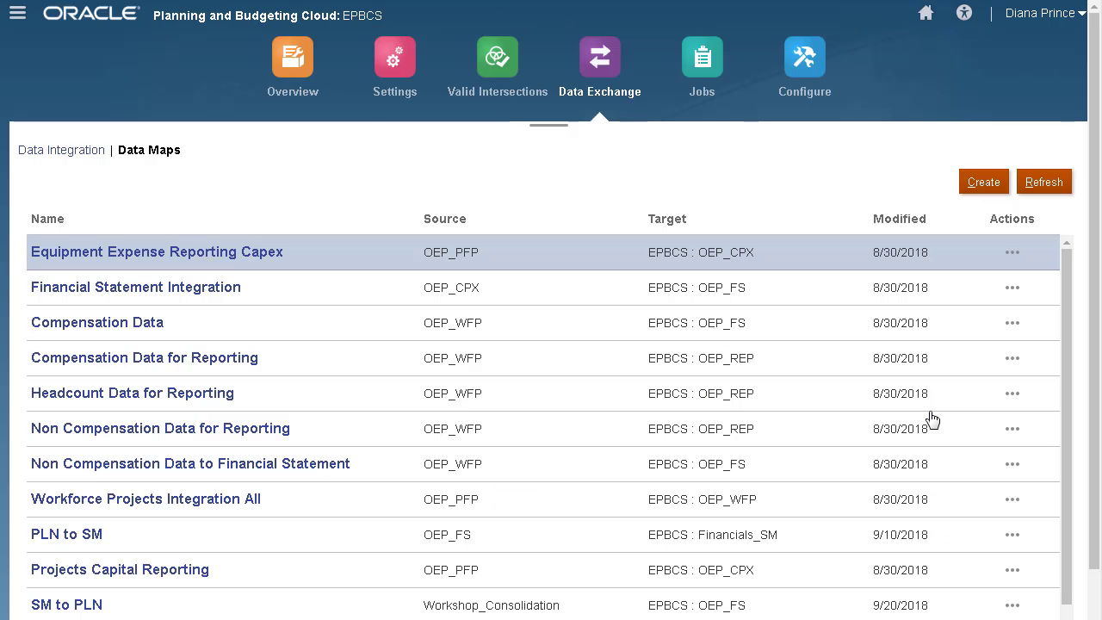
left_click(986, 185)
left_click(825, 50)
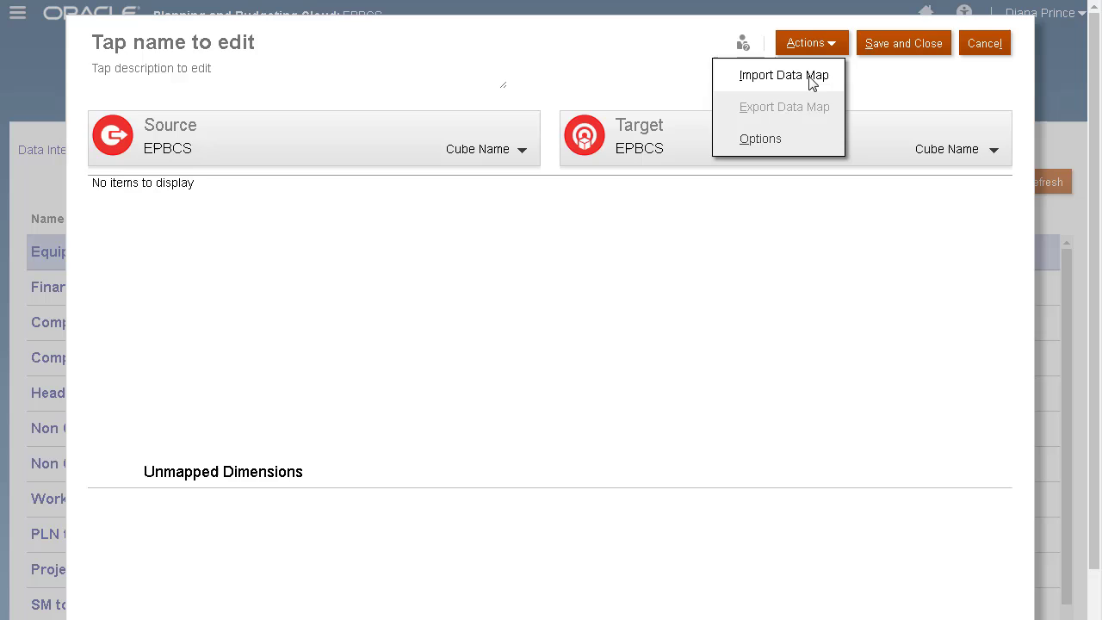
left_click(809, 74)
left_click(496, 321)
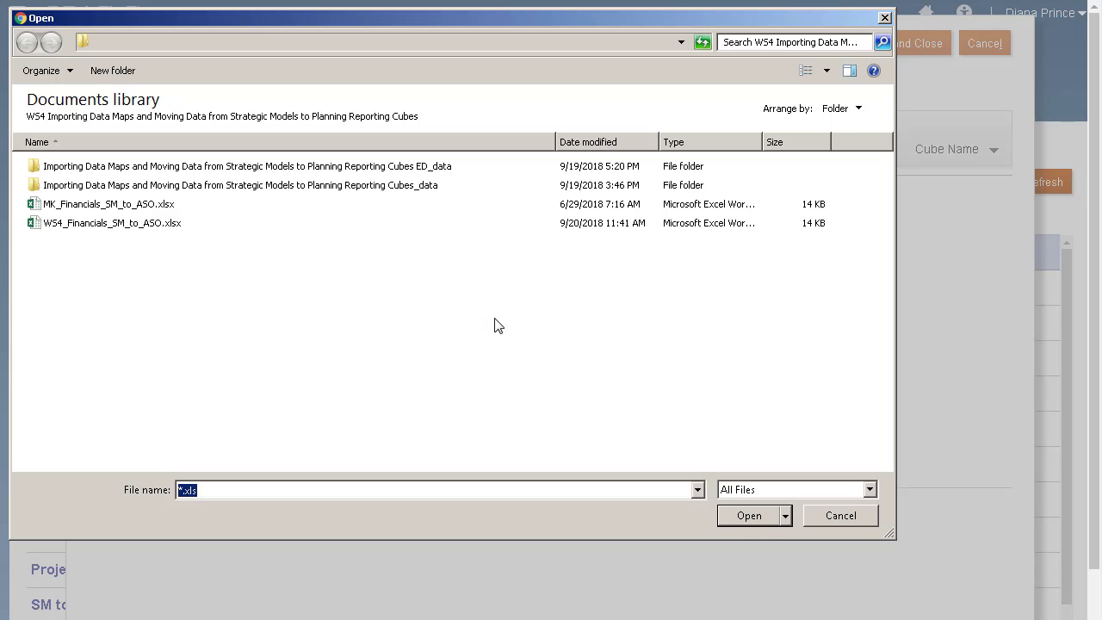
left_click(241, 222)
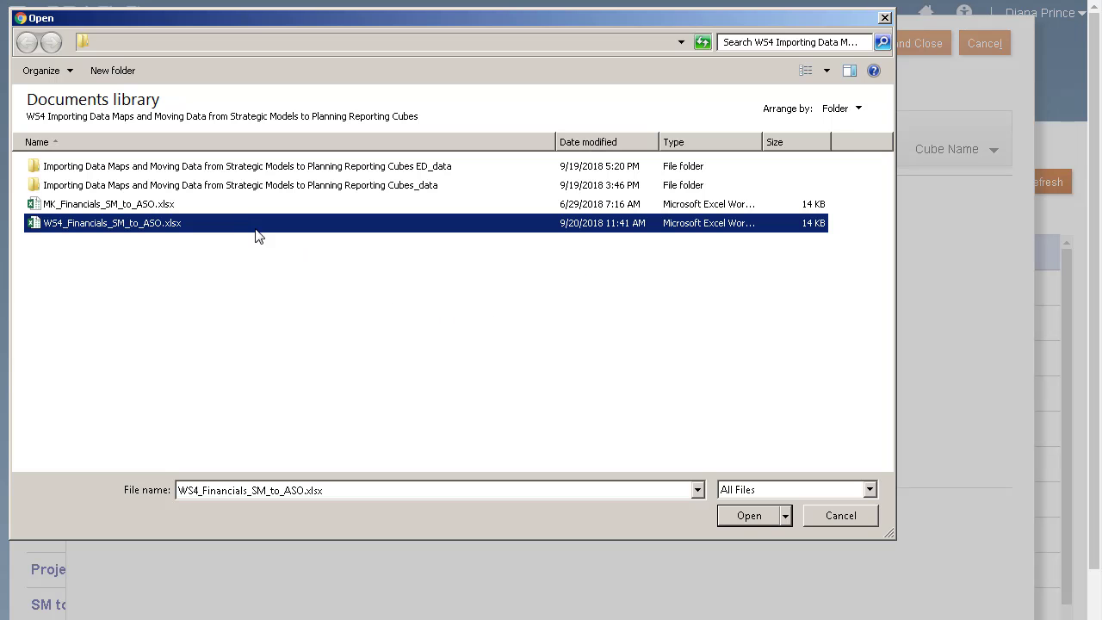
left_click(752, 514)
left_click(689, 278)
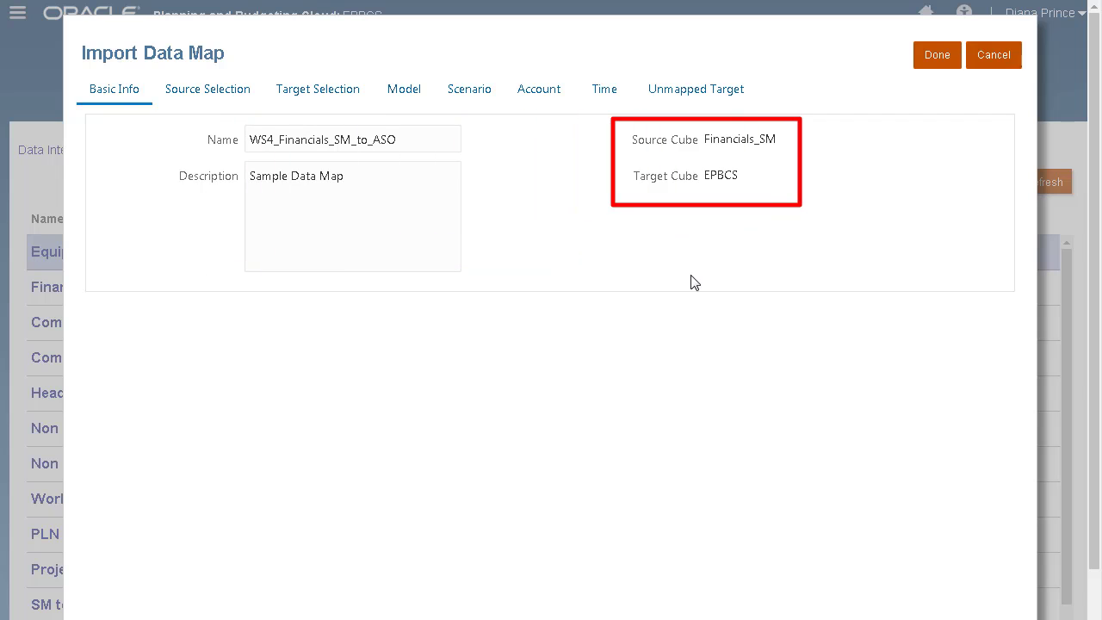
Review the imported map's source and target selections, its Model, Scenario, Account and Time mappings, and the unmapped target dimensions
left_click(243, 99)
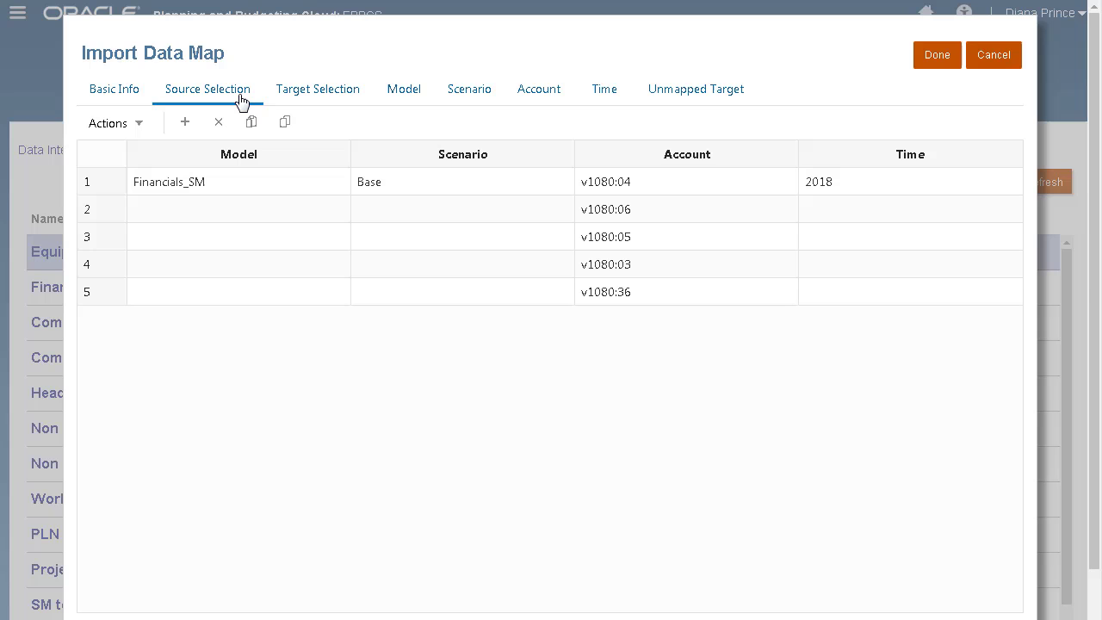
left_click(308, 97)
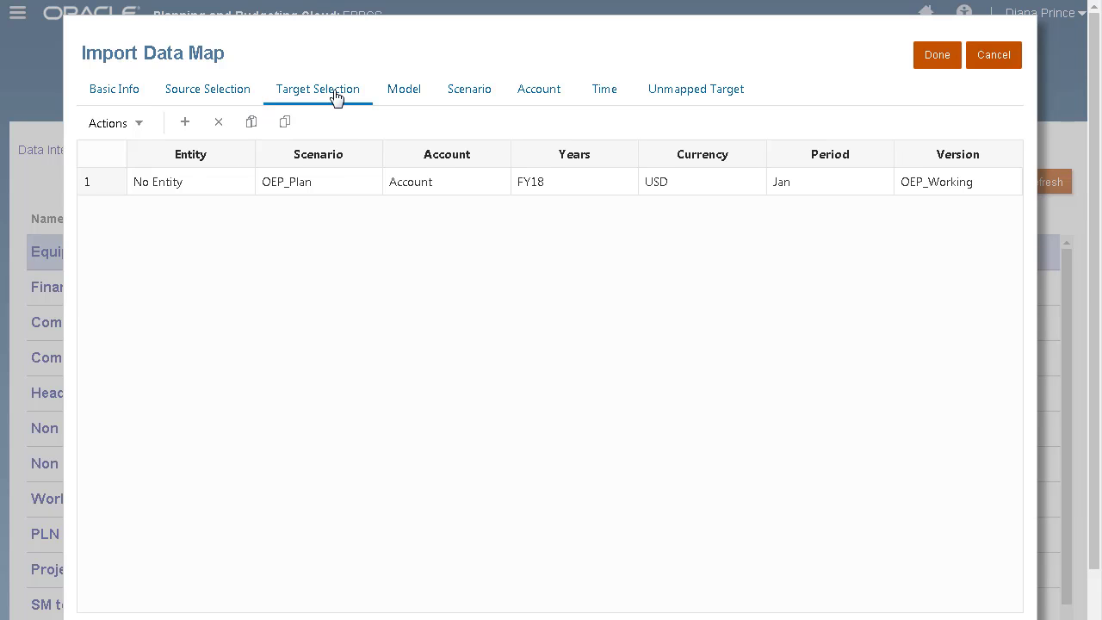
left_click(407, 99)
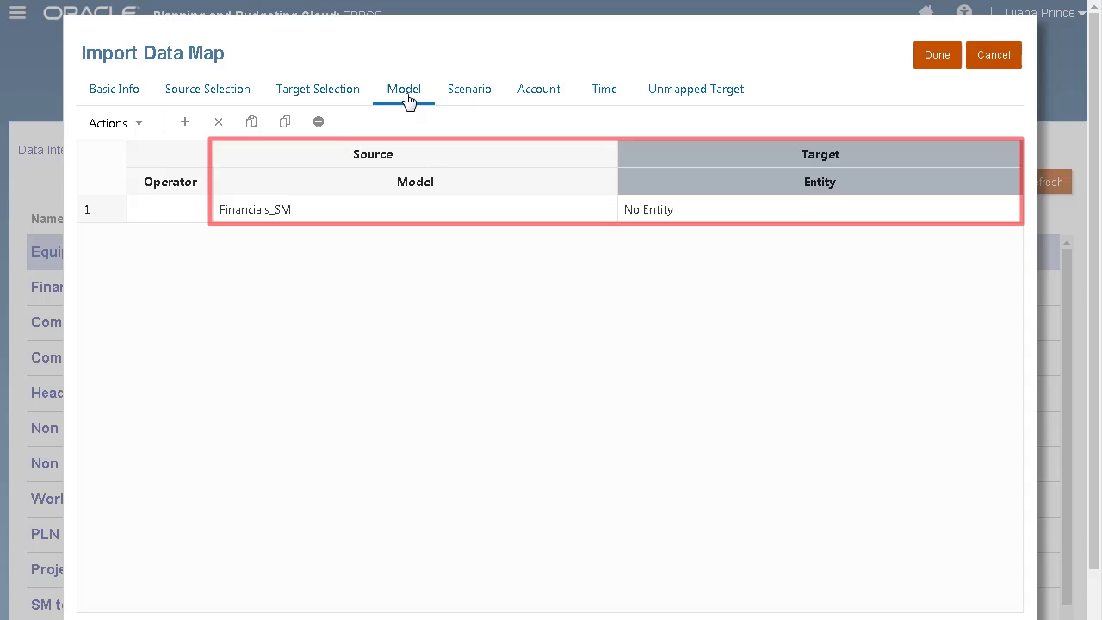
left_click(471, 101)
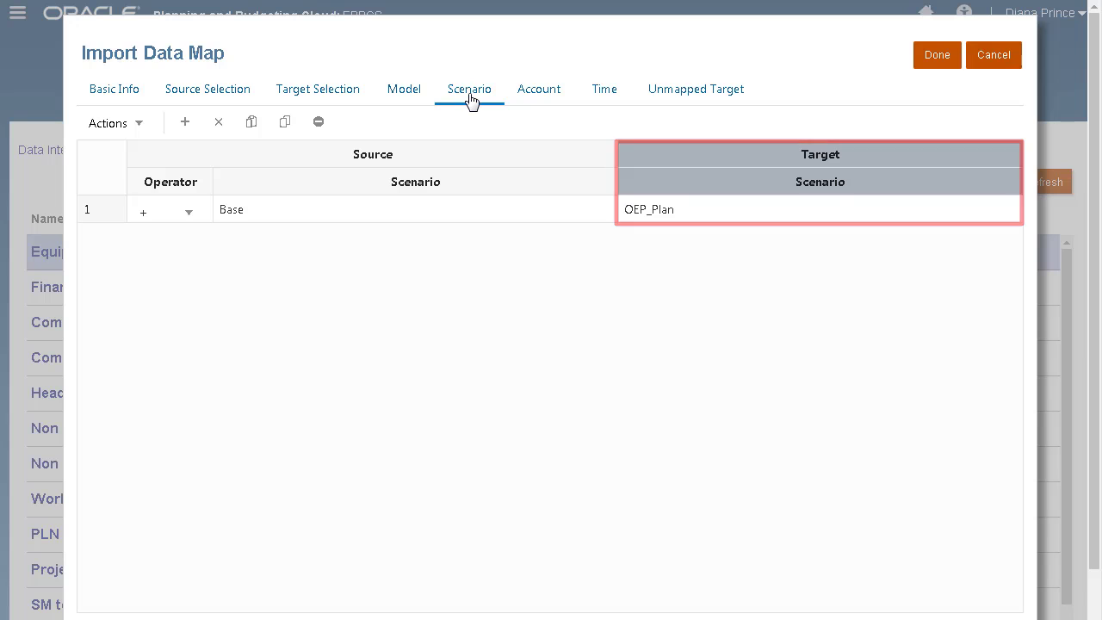
left_click(560, 100)
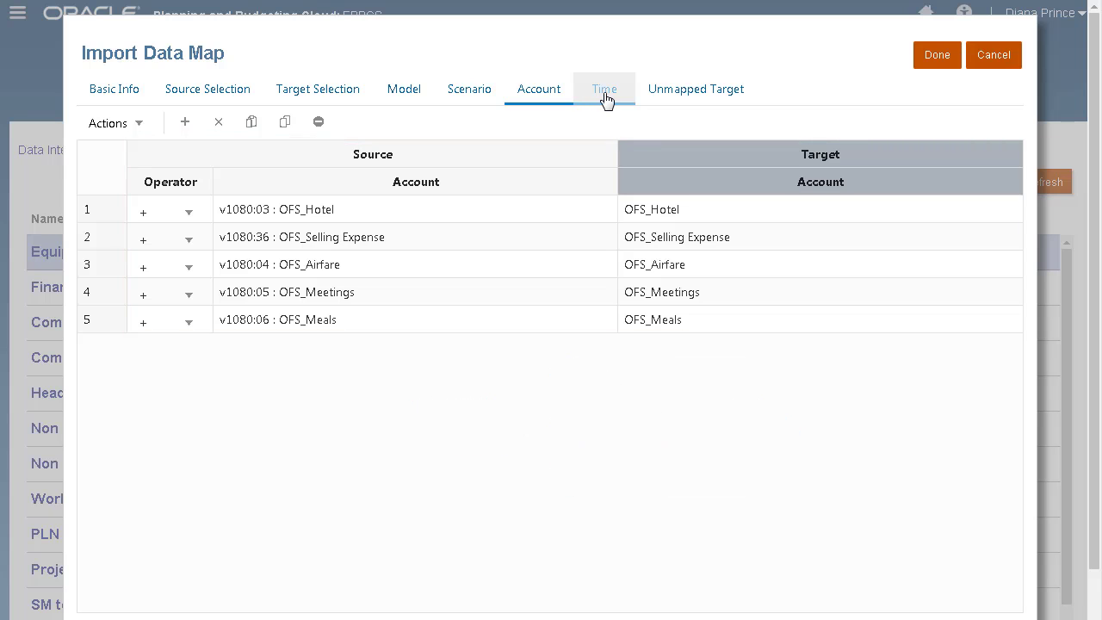
left_click(607, 98)
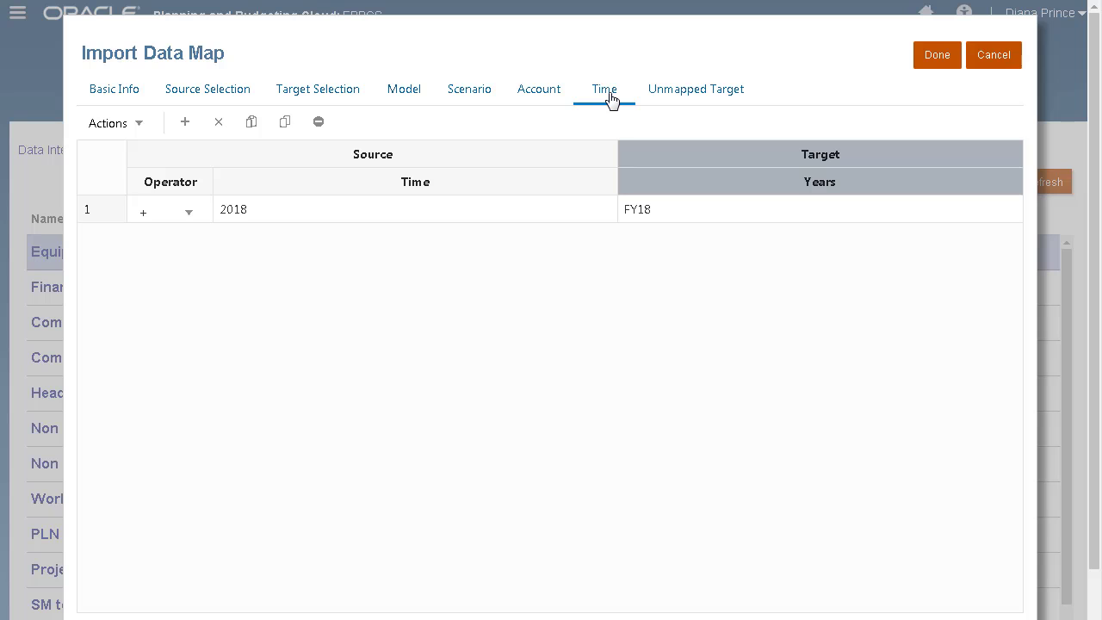
left_click(711, 101)
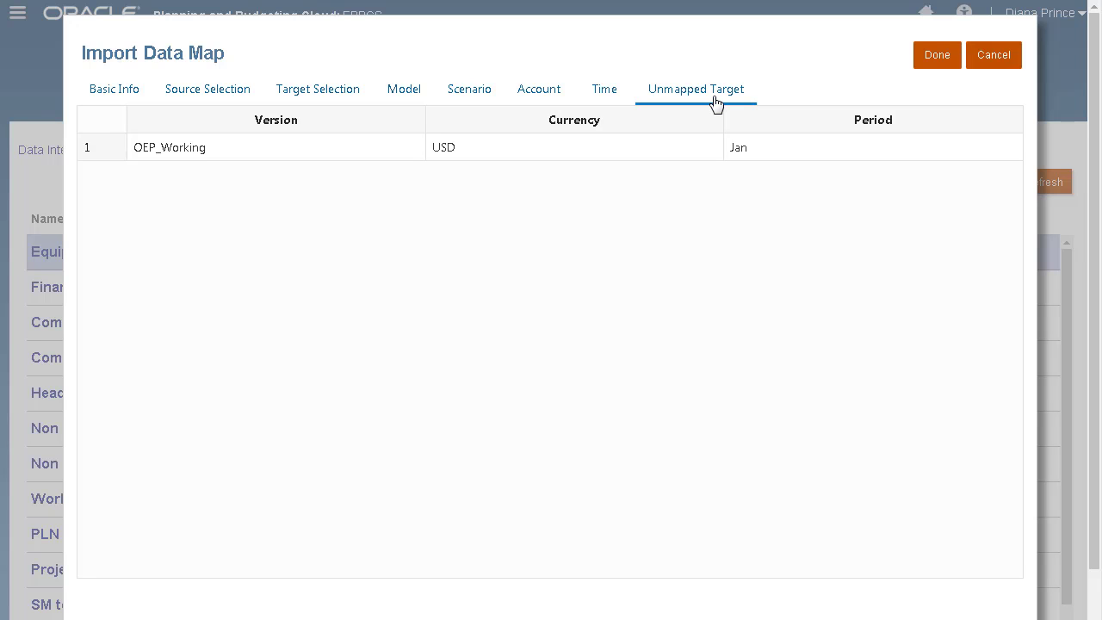
Accept the imported mappings, check the unmapped dimensions, and save the WS4_Financials_SM_to_ASO data map
left_click(939, 62)
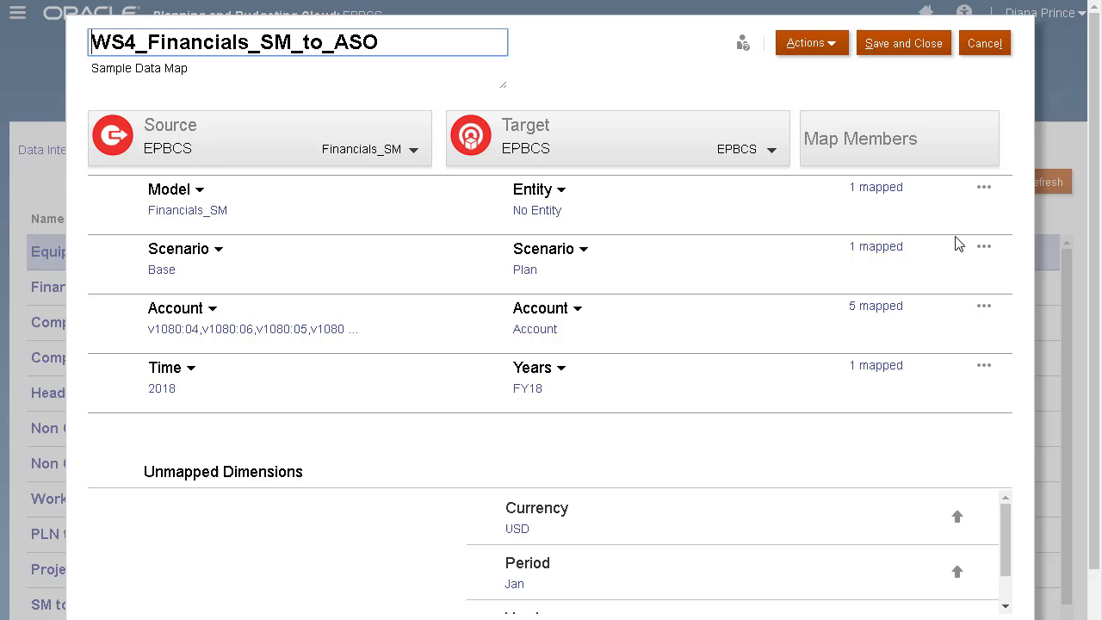
mouse_move(1002, 528)
left_mouse_down()
mouse_move(1005, 553)
mouse_move(1007, 512)
left_mouse_up()
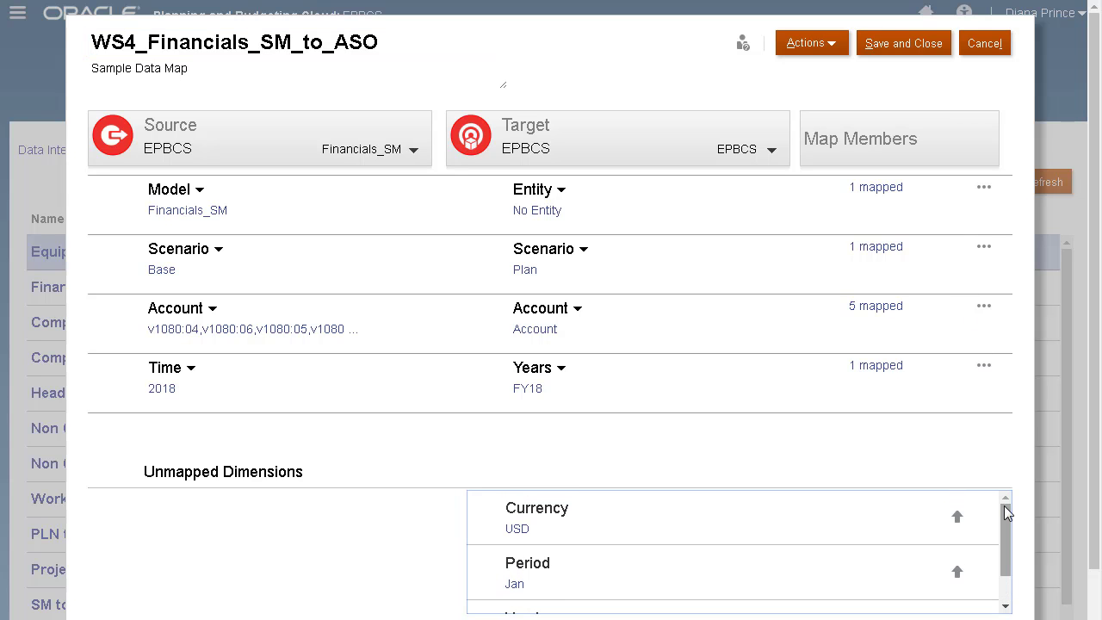
left_click(911, 52)
Push the data for the WS4_Financials_SM_to_ASO data map and dismiss the completion message
scroll(1030, 518, "down", 4)
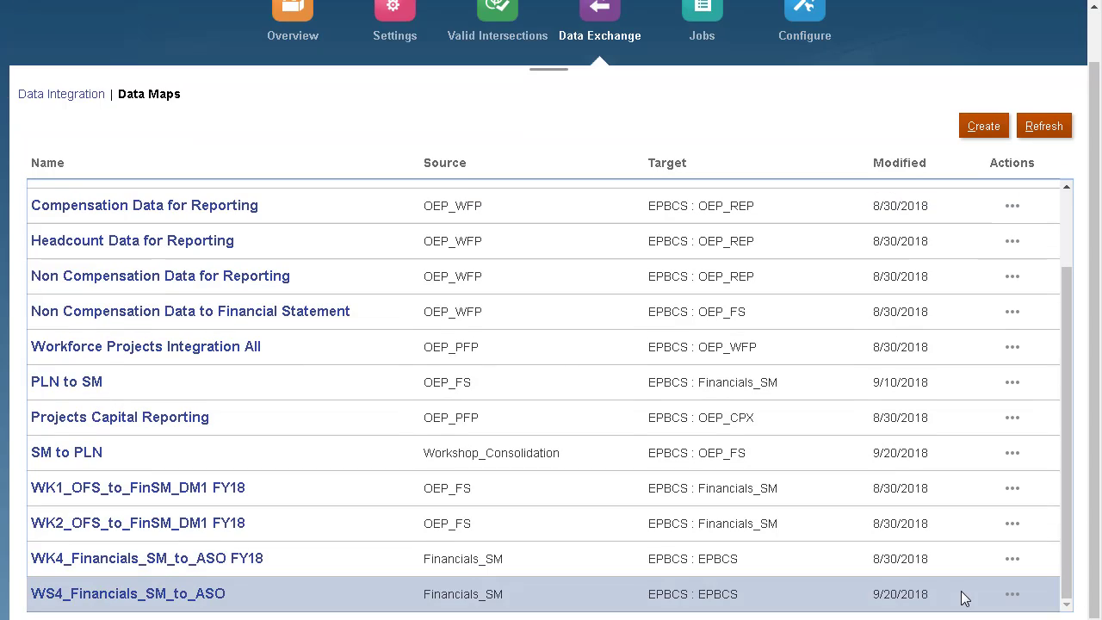
left_click(1013, 595)
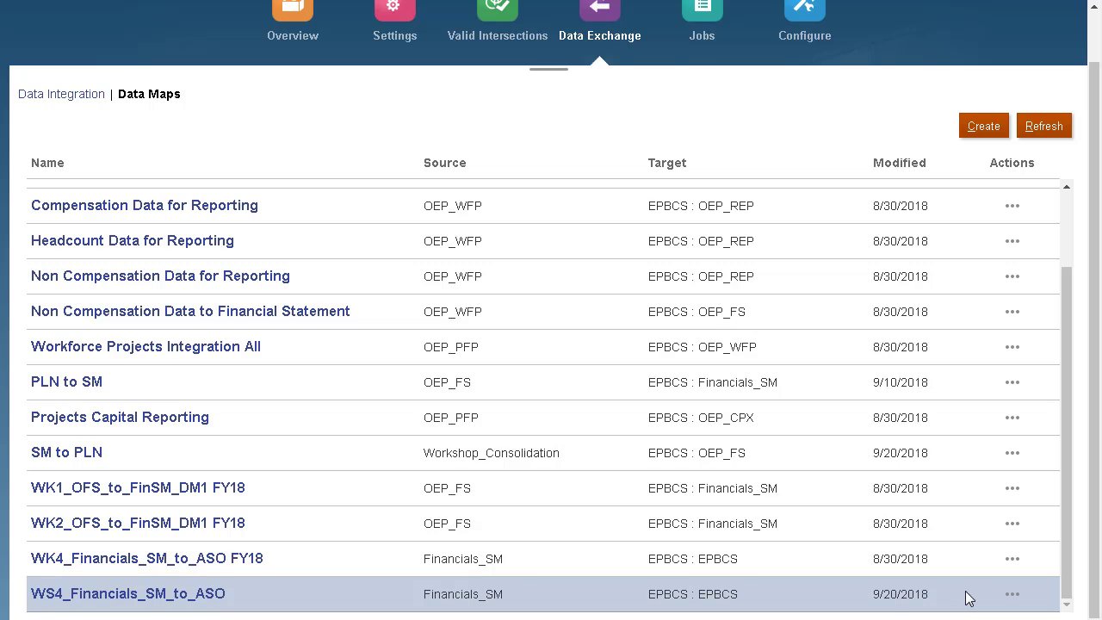
left_click(1013, 594)
left_click(965, 527)
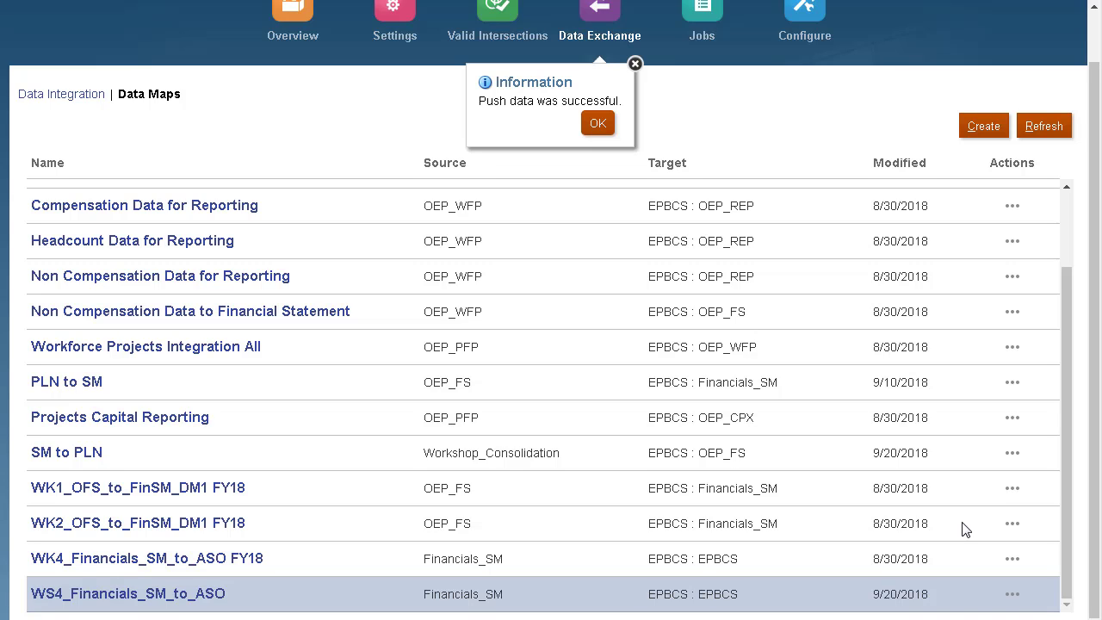
left_click(588, 129)
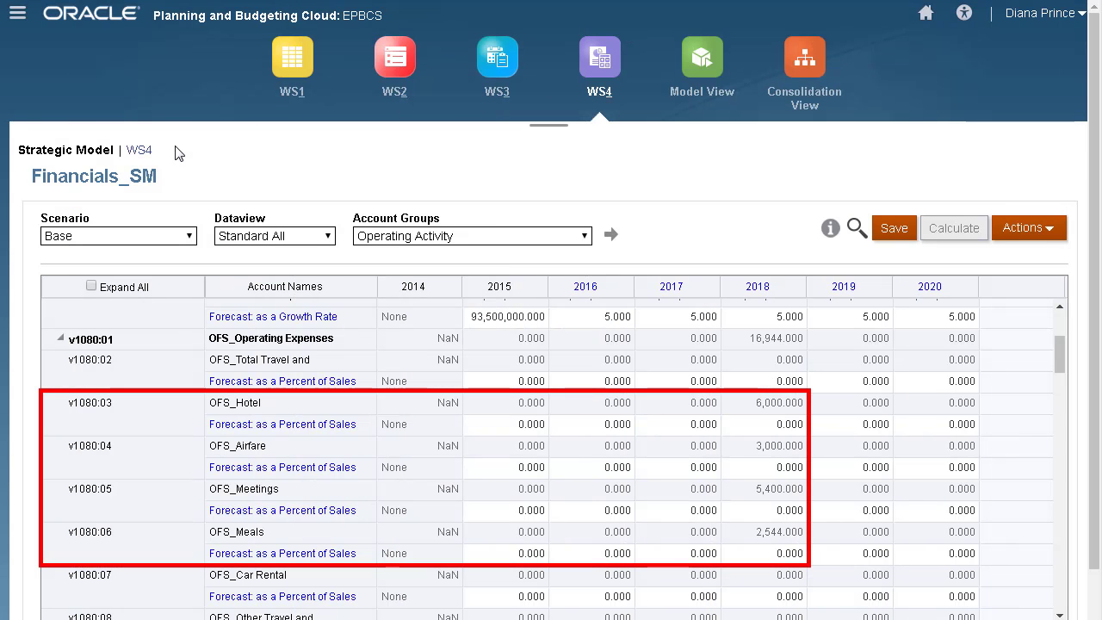
View the WS4 form to compare its January expense values with the Financials_SM strategic model
left_click(143, 152)
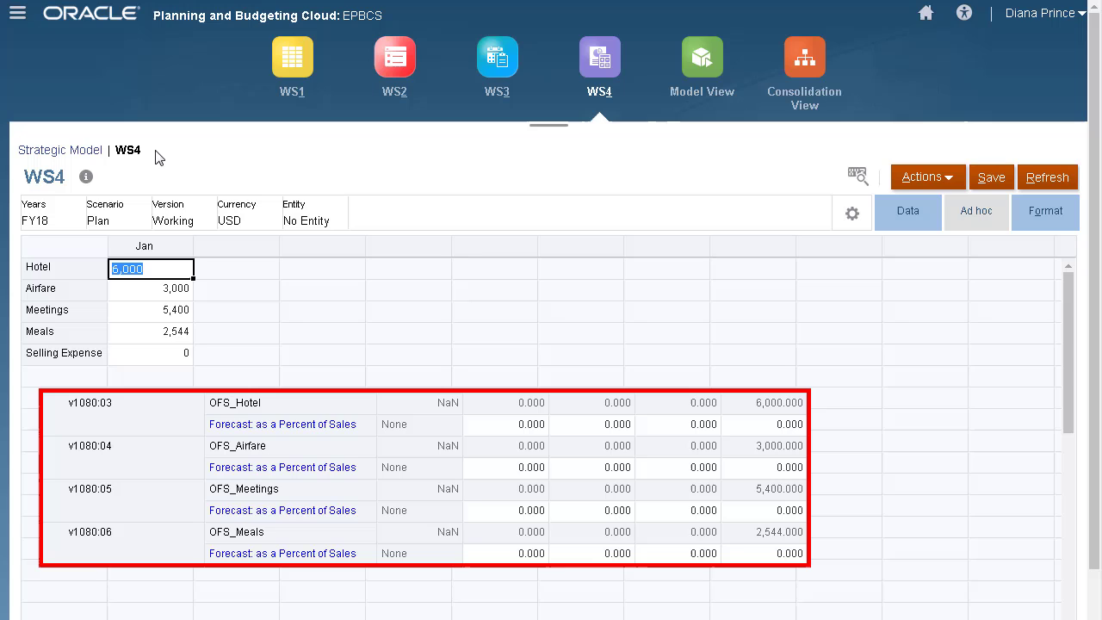